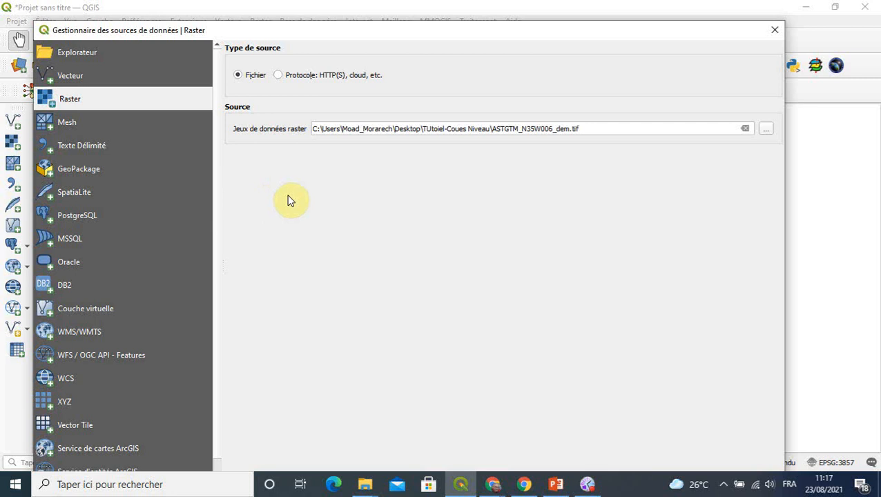
Clear the file path of the raster dataset source
left_click(602, 128)
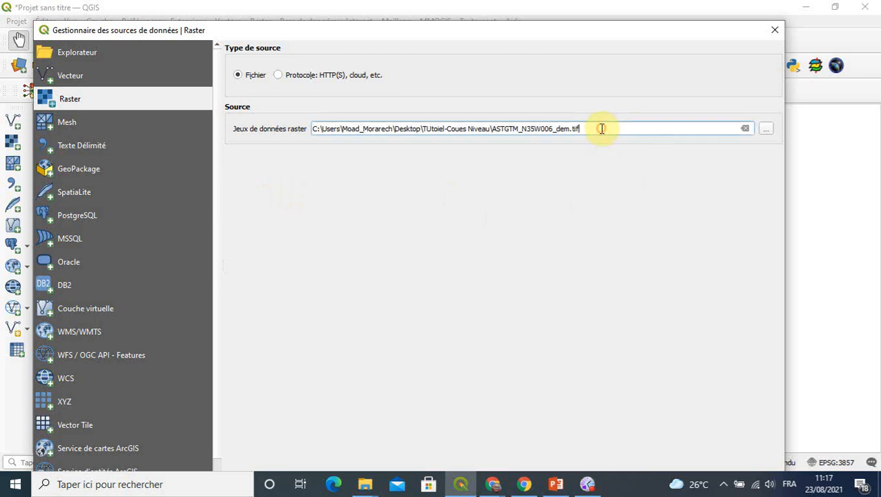
key("BackSpace")
key("BackSpace")
key("BackSpace")
key("BackSpace")
key("BackSpace")
key("BackSpace")
key("BackSpace")
key("BackSpace")
key("BackSpace")
key("BackSpace")
key("BackSpace")
key("BackSpace")
key("BackSpace")
key("BackSpace")
key("BackSpace")
key("BackSpace")
key("BackSpace")
key("BackSpace")
key("BackSpace")
key("BackSpace")
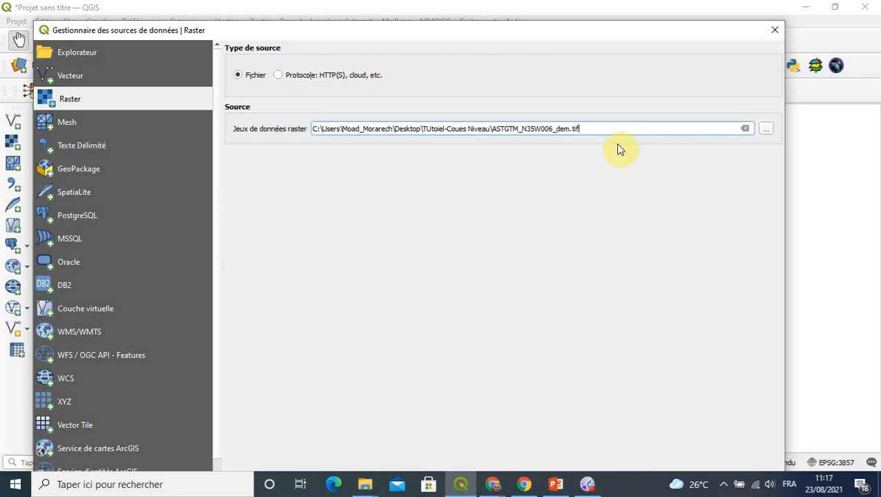
key("BackSpace")
key("BackSpace")
key("BackSpace")
key("BackSpace")
key("BackSpace")
key("BackSpace")
key("BackSpace")
key("BackSpace")
key("BackSpace")
key("BackSpace")
key("BackSpace")
key("BackSpace")
key("BackSpace")
key("BackSpace")
key("BackSpace")
key("BackSpace")
key("BackSpace")
key("BackSpace")
key("BackSpace")
key("BackSpace")
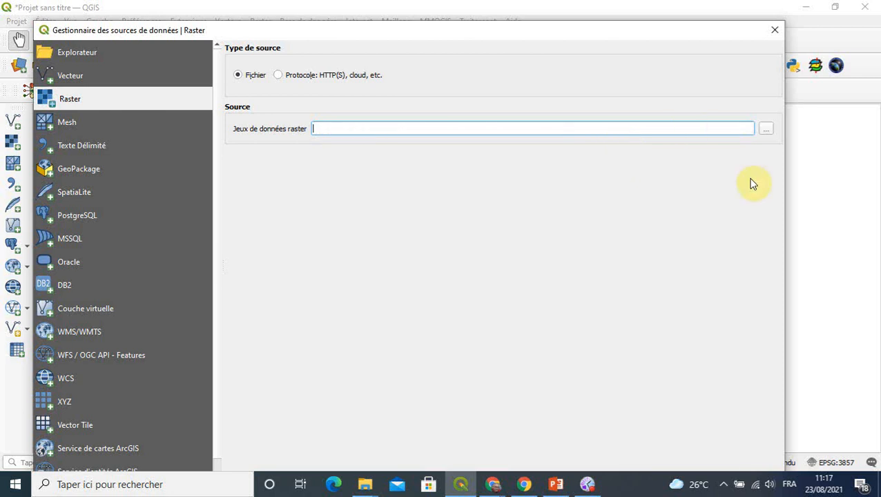
Load the ASTGTM_N35W006_dem TIF file as a raster layer and close the data source manager
left_click(766, 130)
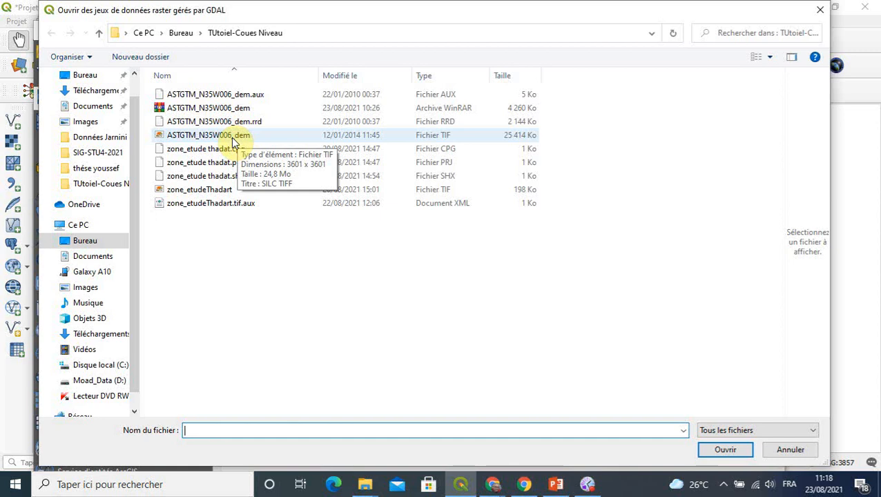
left_click(270, 134)
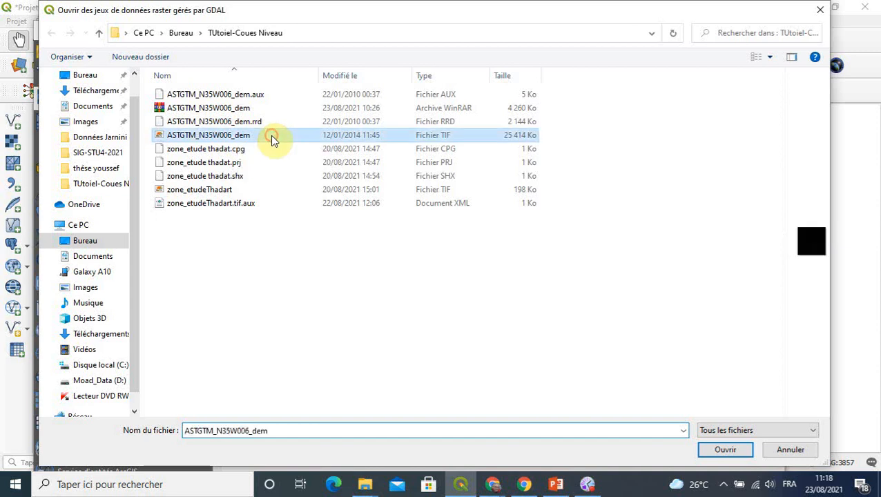
left_click(717, 450)
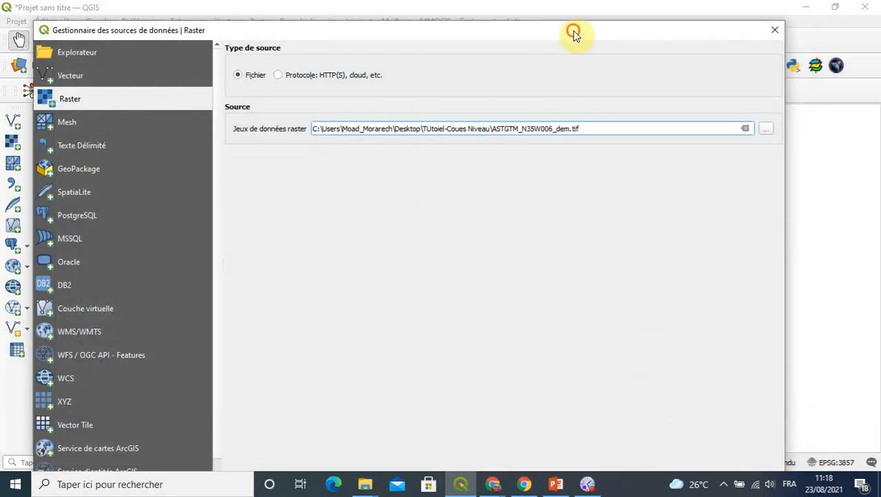
left_click_drag(572, 29, 588, 10)
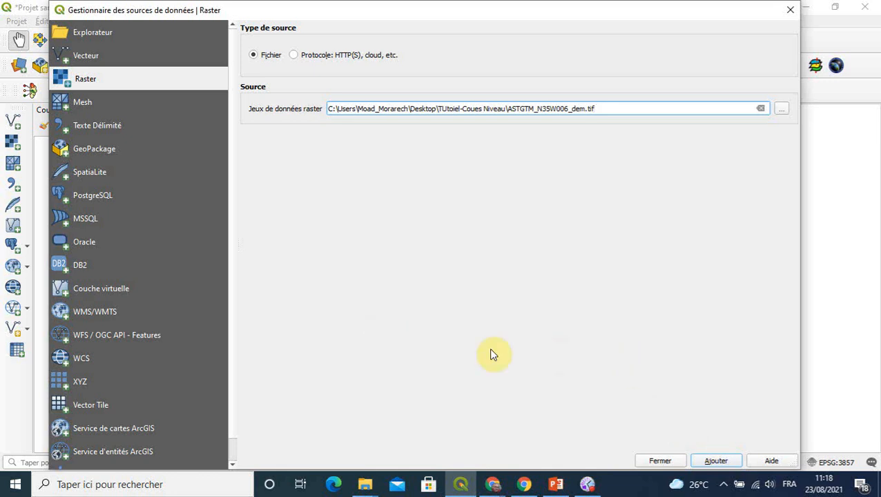
left_click(706, 464)
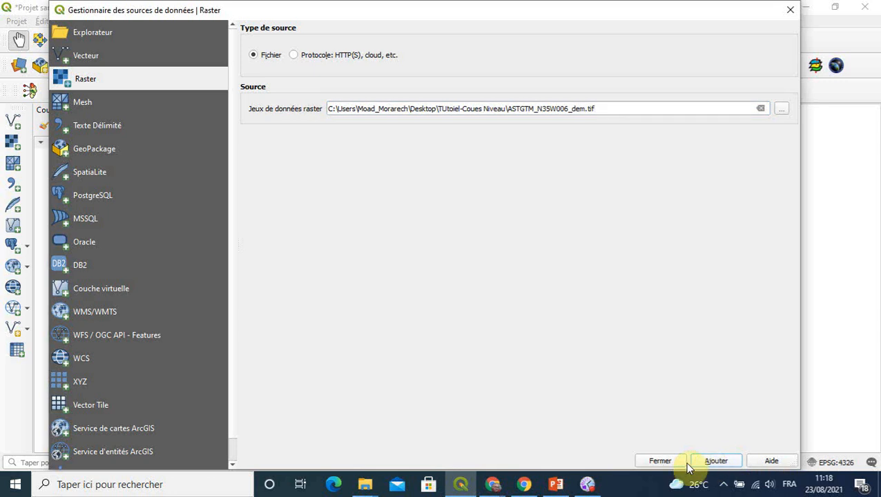
left_click(650, 461)
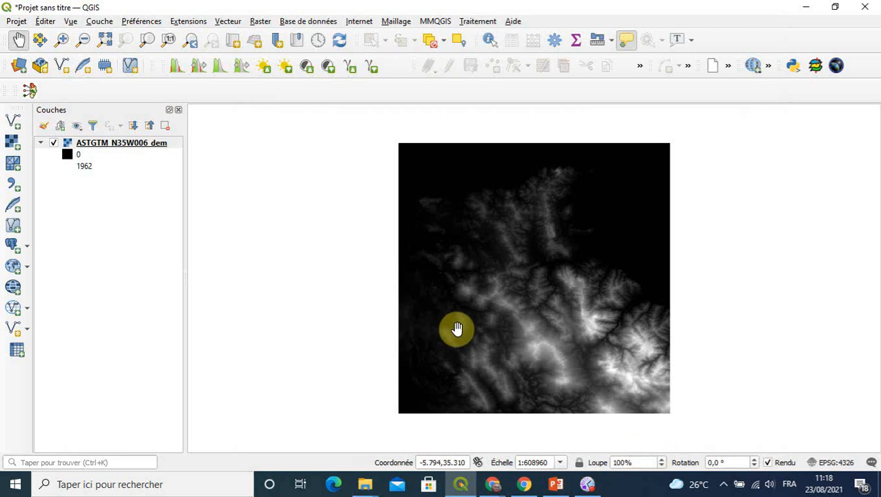
Examine the extent and relief of the ASTGTM_N35W006_dem raster on the map
scroll(564, 291, "down", 1)
scroll(528, 299, "up", 1)
scroll(528, 299, "up", 1)
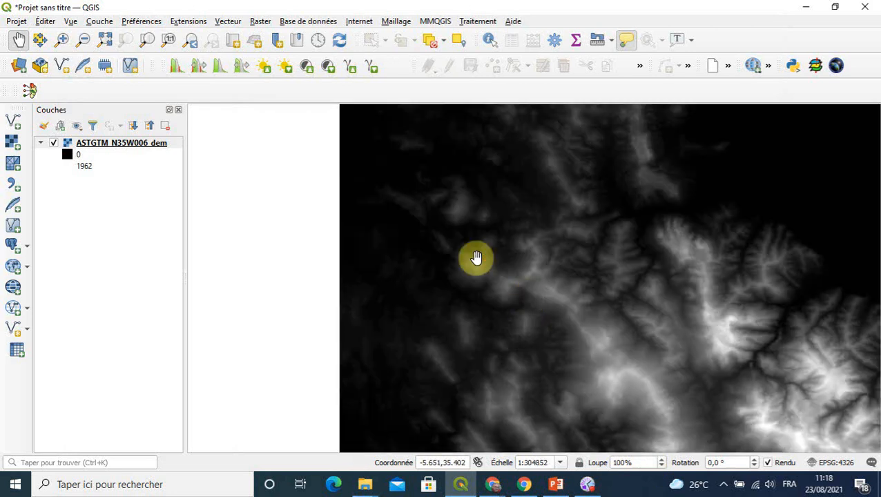
left_click_drag(550, 263, 444, 243)
scroll(501, 239, "down", 2)
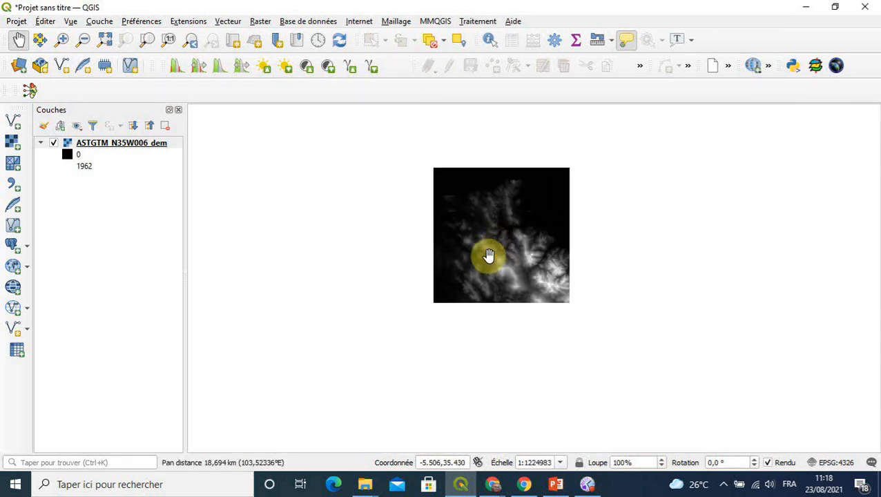
scroll(488, 259, "up", 1)
left_click_drag(471, 289, 444, 332)
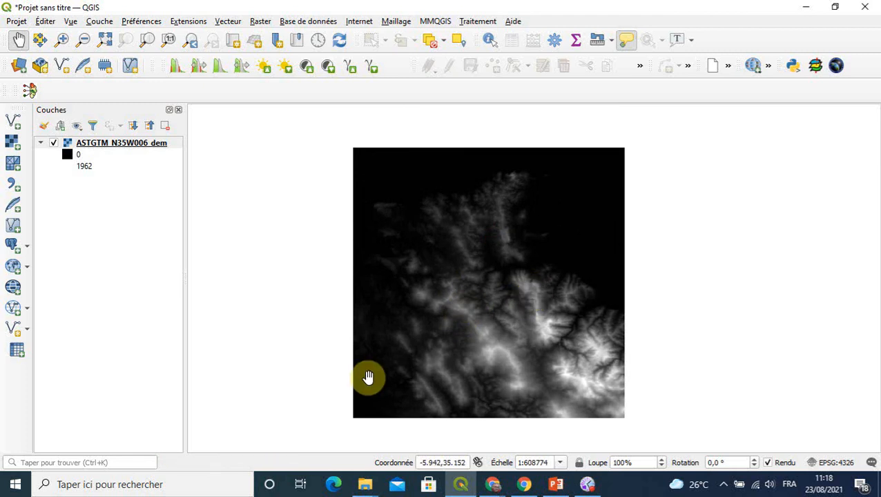
mouse_move(401, 348)
left_mouse_down()
mouse_move(407, 320)
mouse_move(407, 332)
left_mouse_up()
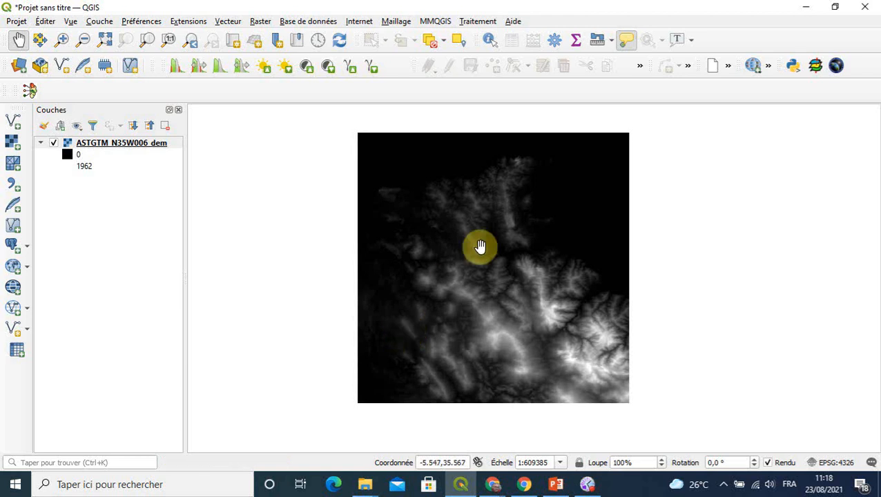
Add the ESRI Satellite basemap from QuickMapServices to the project
left_click(358, 23)
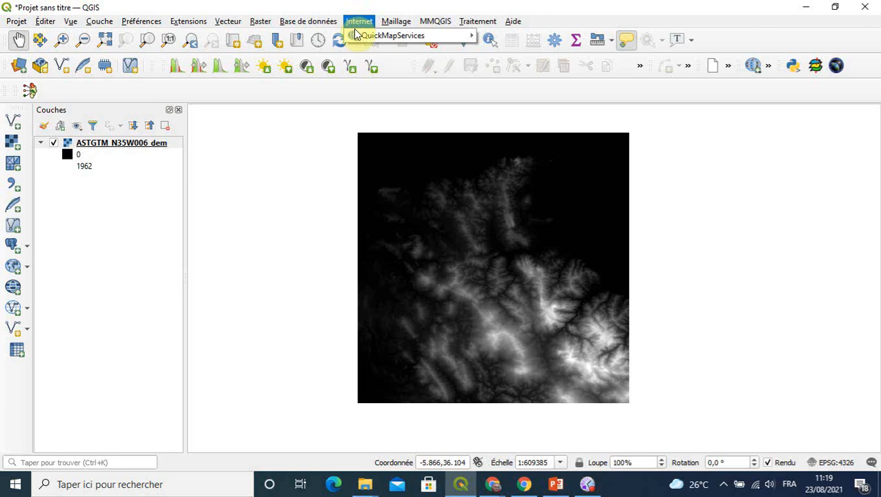
mouse_move(355, 31)
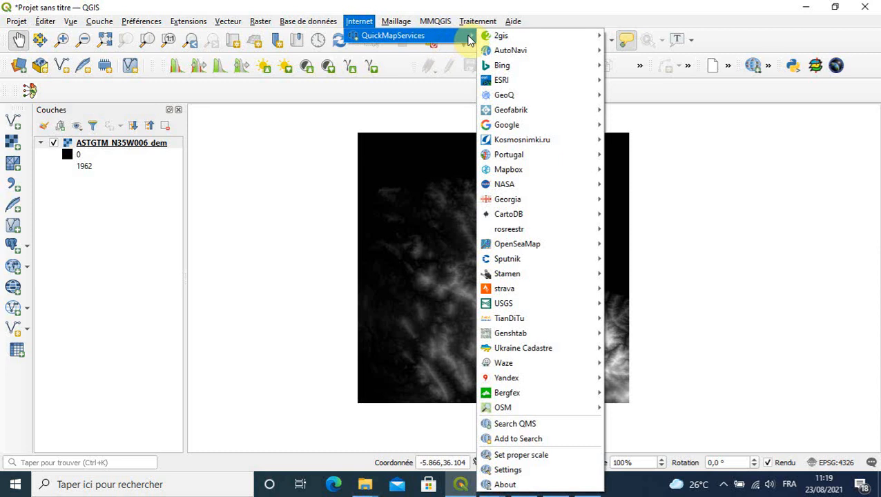
mouse_move(497, 81)
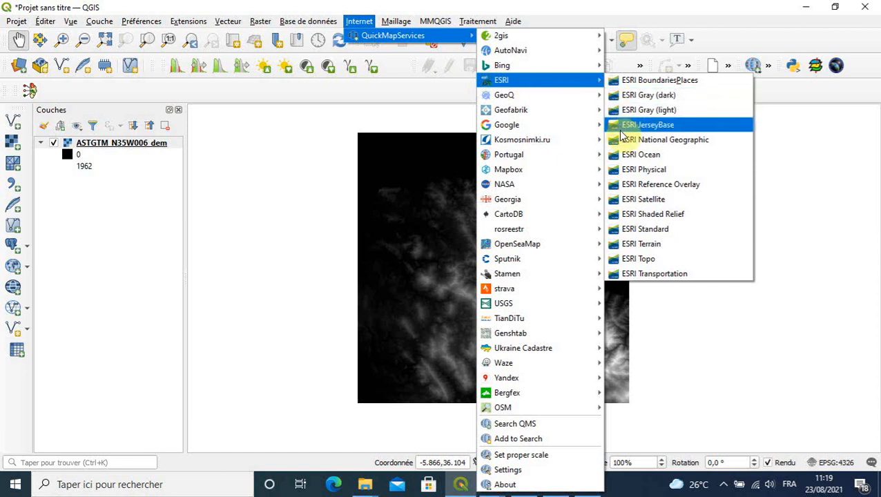
left_click(630, 202)
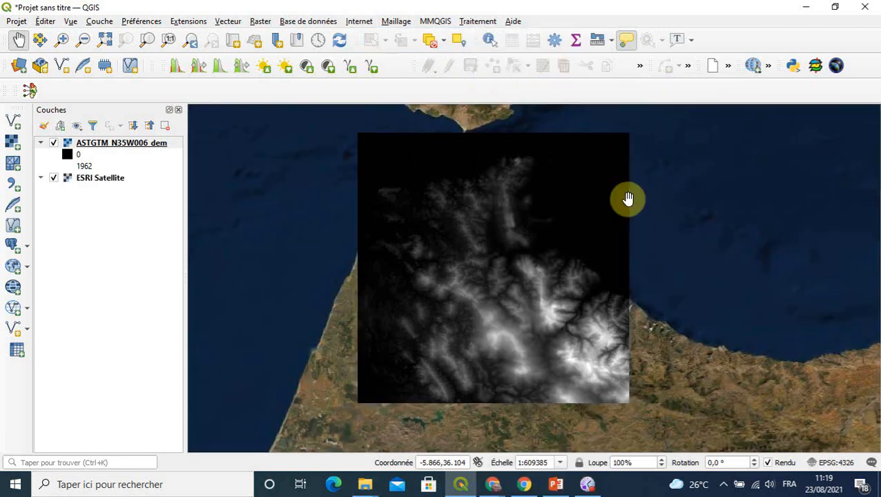
Check where the DEM tile lies on the satellite basemap and hide the ASTGTM_N35W006_dem layer
scroll(670, 245, "down", 1)
scroll(667, 251, "down", 1)
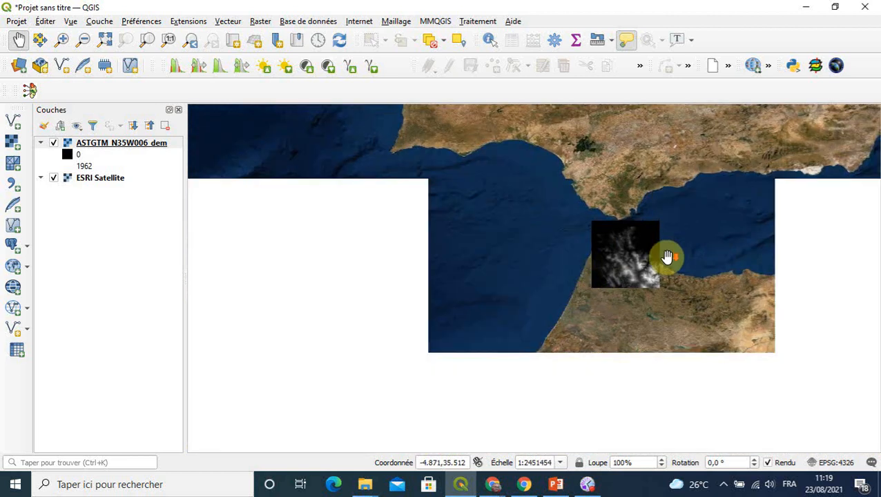
left_click_drag(586, 287, 456, 290)
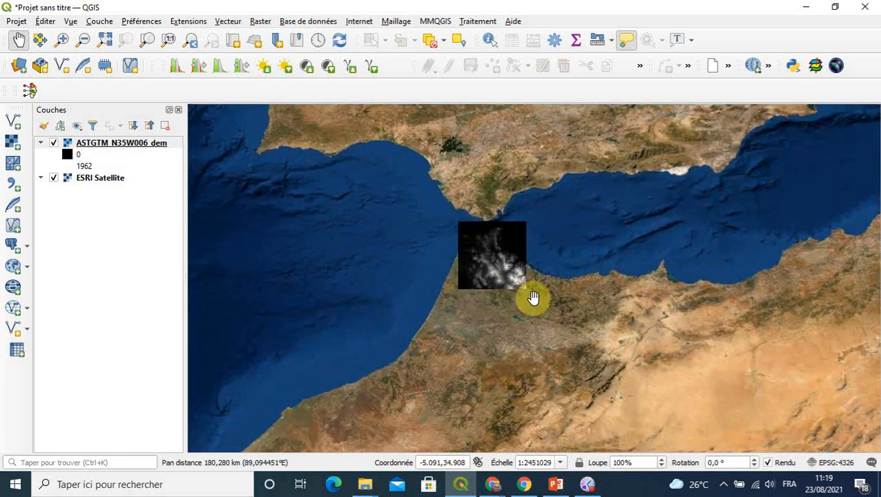
scroll(556, 297, "down", 1)
scroll(514, 315, "up", 1)
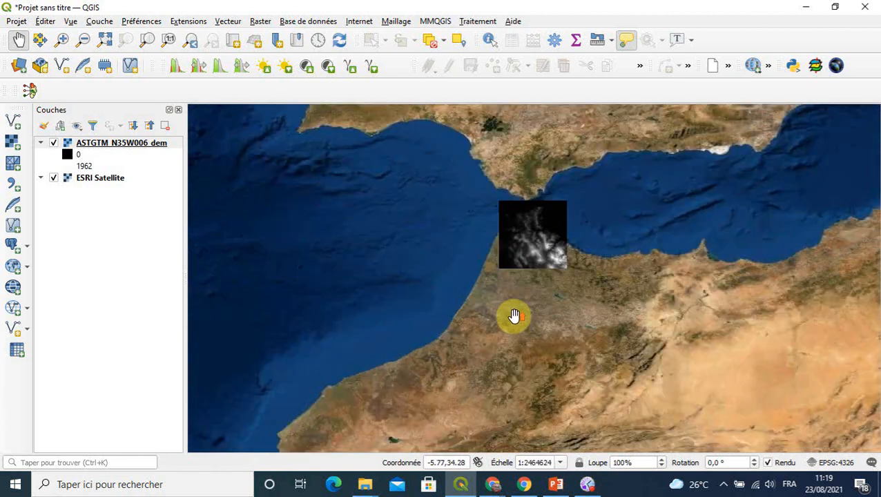
scroll(514, 316, "up", 1)
left_click_drag(517, 285, 490, 367)
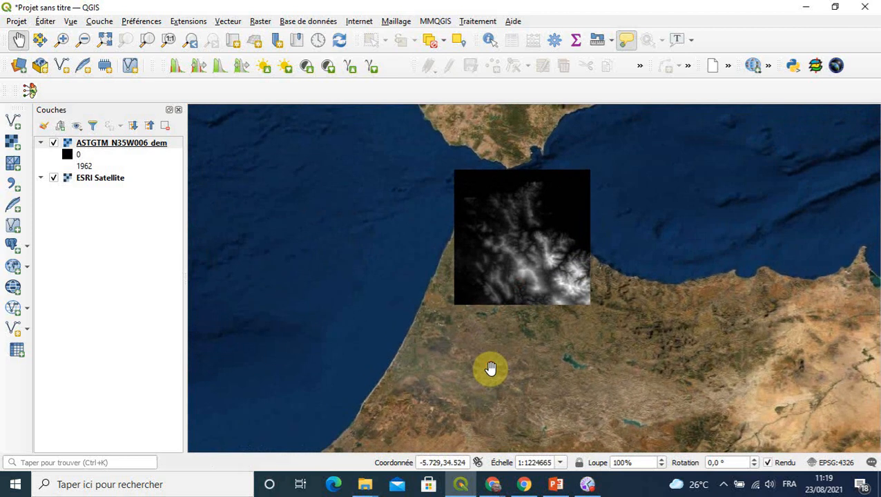
left_click(54, 143)
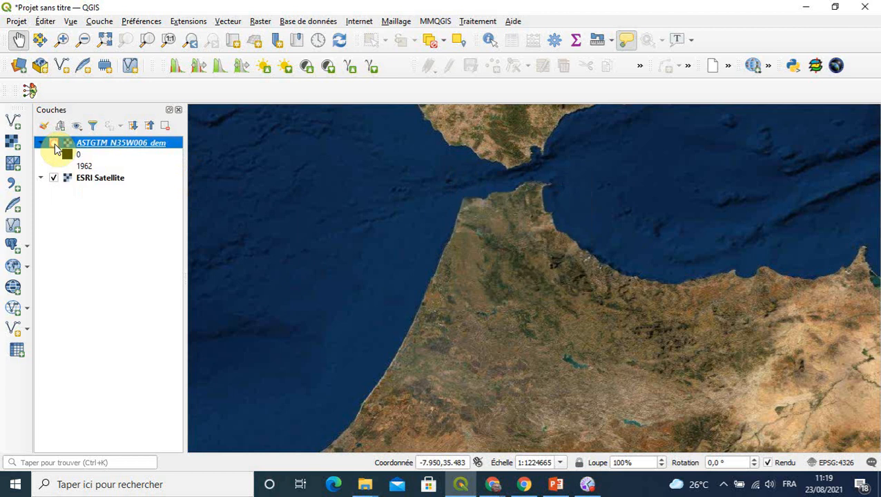
Examine the satellite imagery of the coast, the inland reservoir and the farmland between them within the DEM's area
scroll(484, 262, "up", 1)
scroll(482, 284, "up", 2)
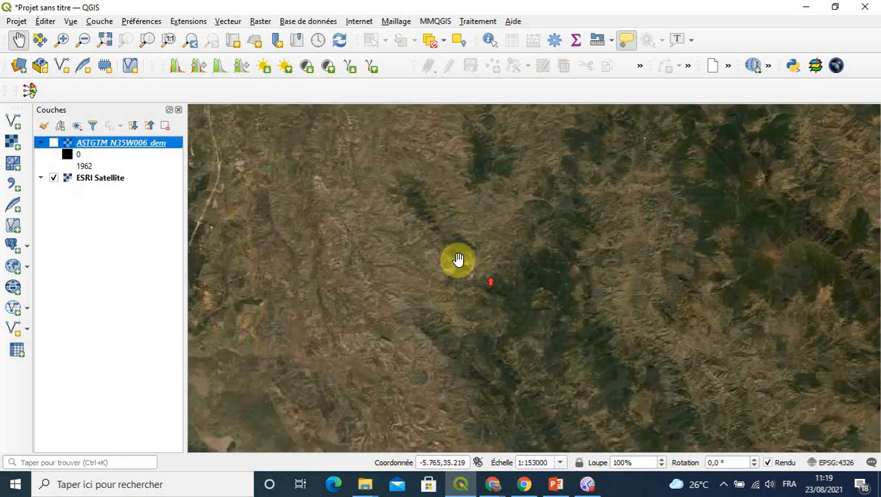
left_click_drag(458, 261, 509, 434)
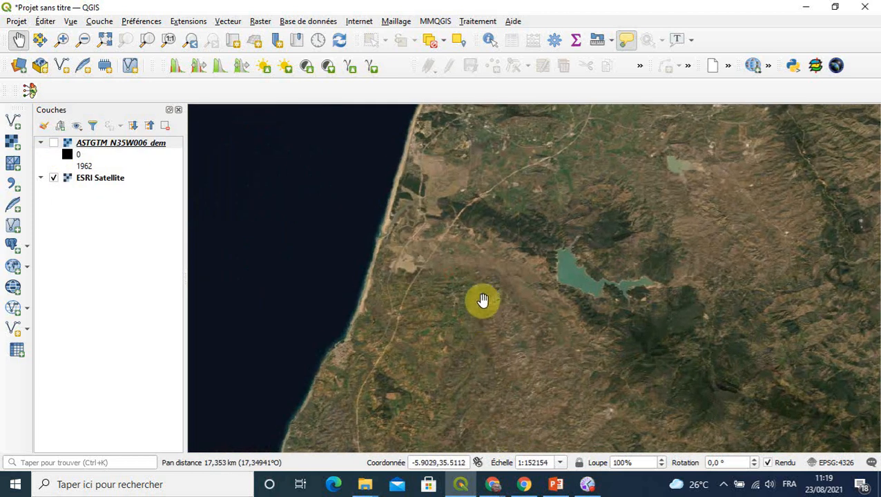
left_click_drag(483, 277, 466, 360)
left_click_drag(501, 272, 489, 254)
scroll(465, 364, "down", 2)
scroll(466, 369, "up", 2)
scroll(444, 316, "up", 2)
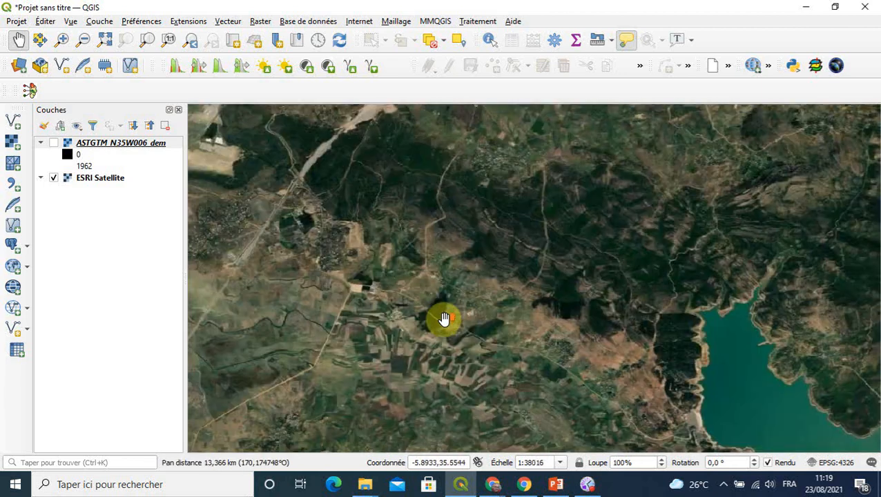
left_click_drag(399, 314, 574, 334)
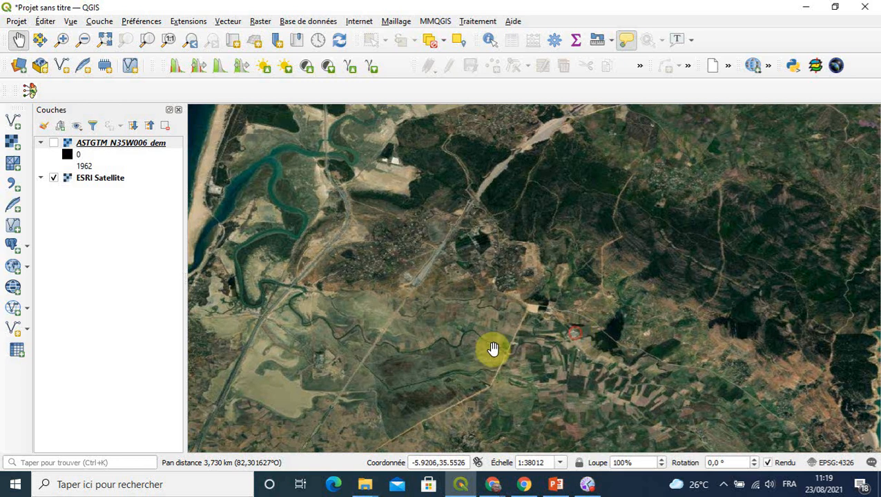
left_click_drag(472, 354, 513, 269)
scroll(501, 283, "up", 1)
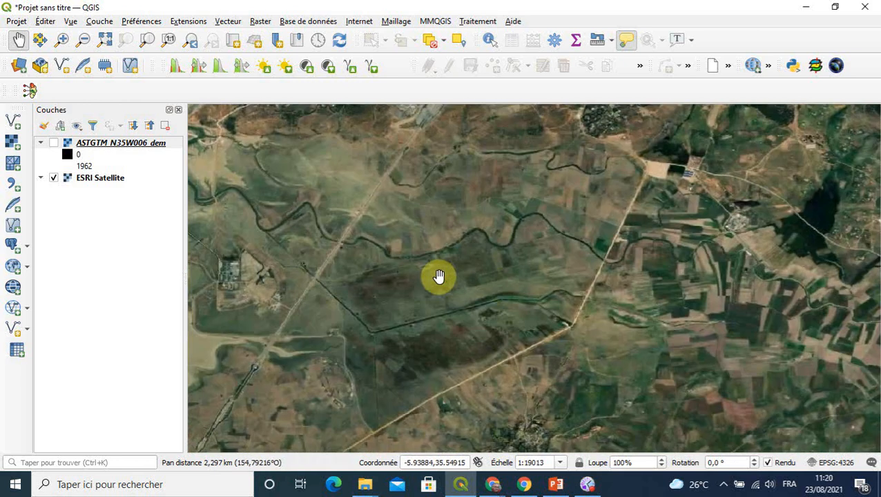
Examine the meandering river, its estuary and the surrounding wetlands near the coast on the satellite imagery
left_click_drag(436, 279, 535, 320)
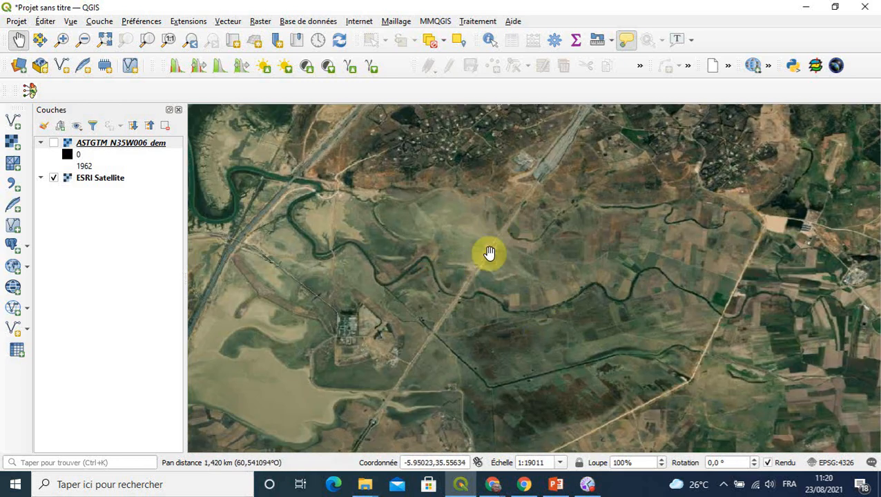
left_click_drag(528, 270, 556, 435)
left_click_drag(483, 254, 494, 485)
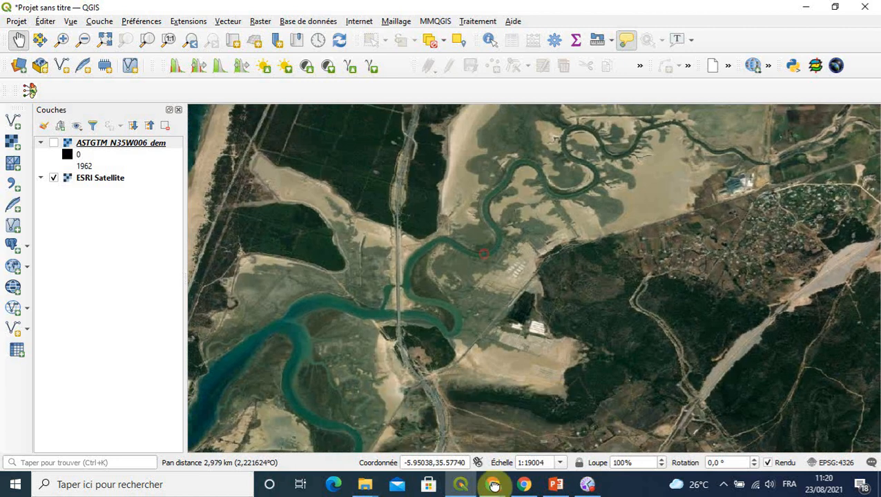
left_click(494, 486)
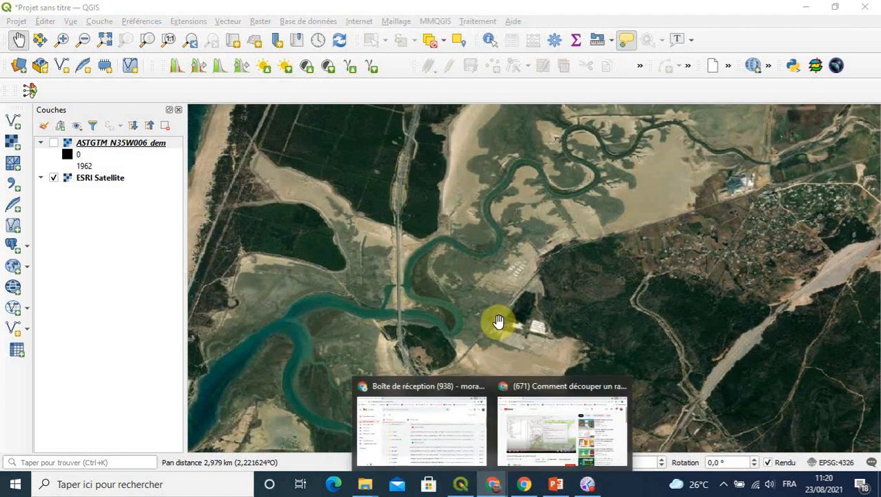
left_click_drag(507, 311, 526, 227)
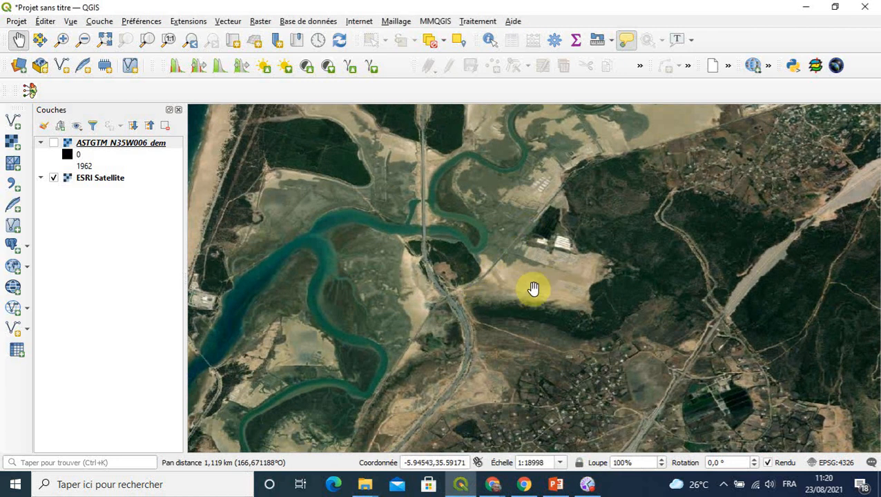
scroll(544, 225, "down", 3)
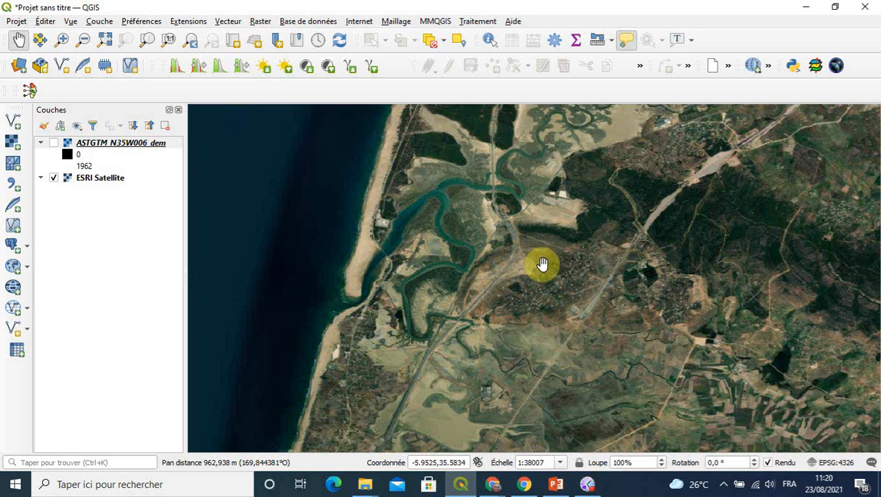
left_click_drag(570, 256, 459, 353)
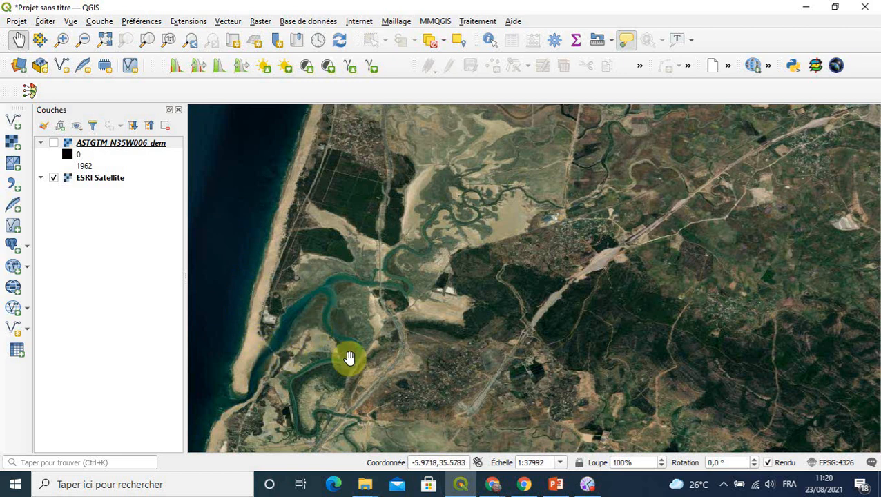
left_click_drag(425, 389, 487, 374)
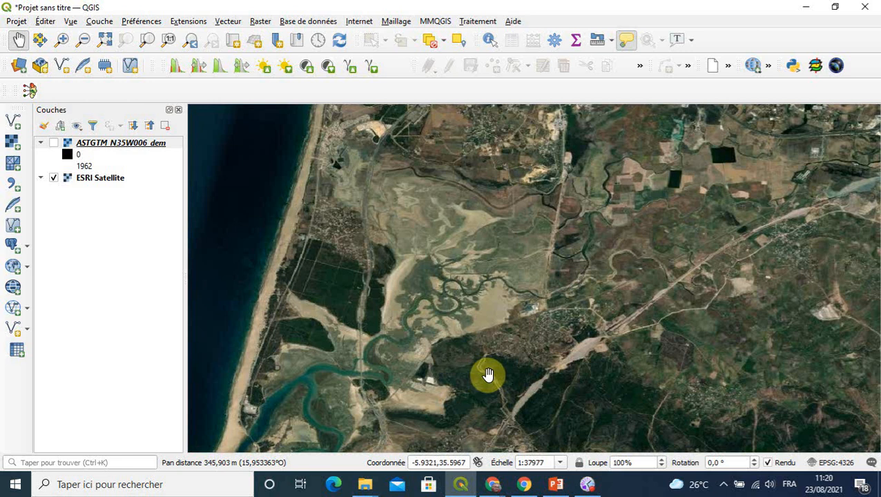
scroll(486, 374, "up", 1)
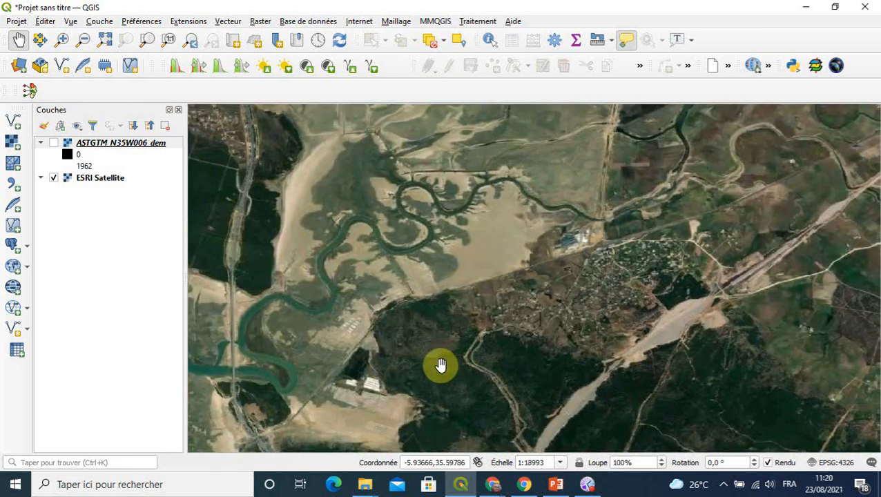
Frame the meandering river and the road crossing it as the study area, and compare it with the ASTGTM_N35W006_dem layer
left_click_drag(436, 364, 547, 353)
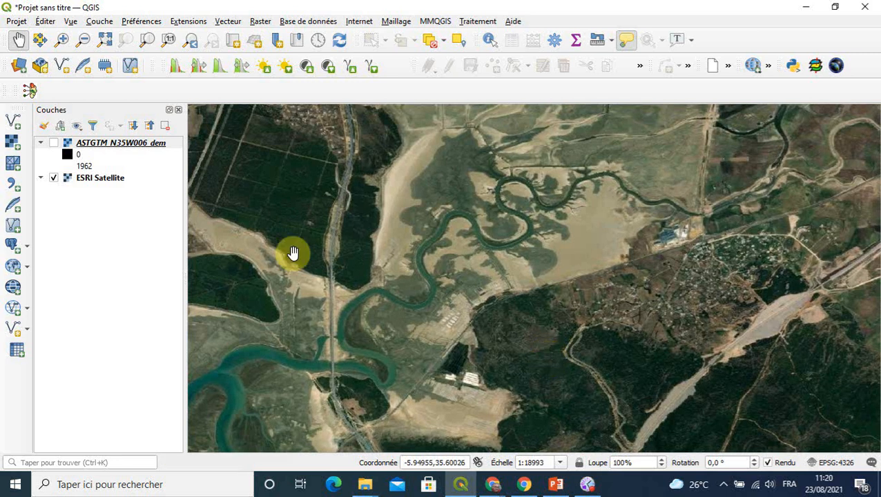
left_click(54, 147)
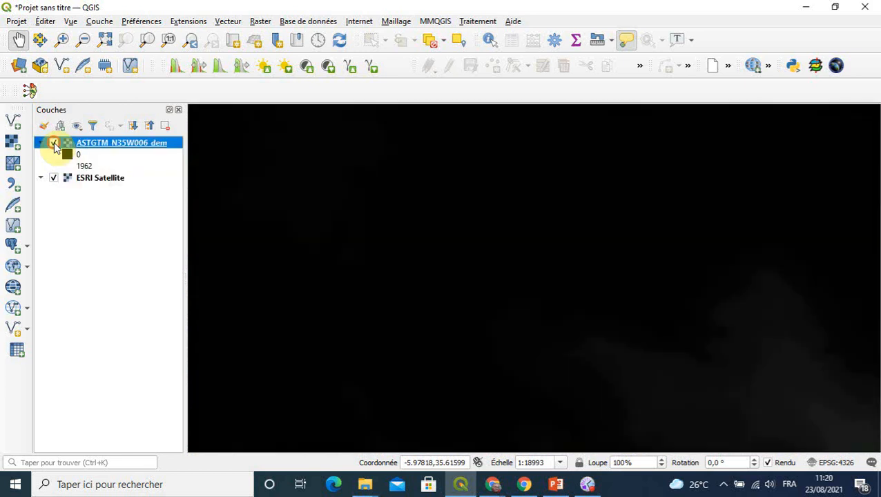
left_click(54, 144)
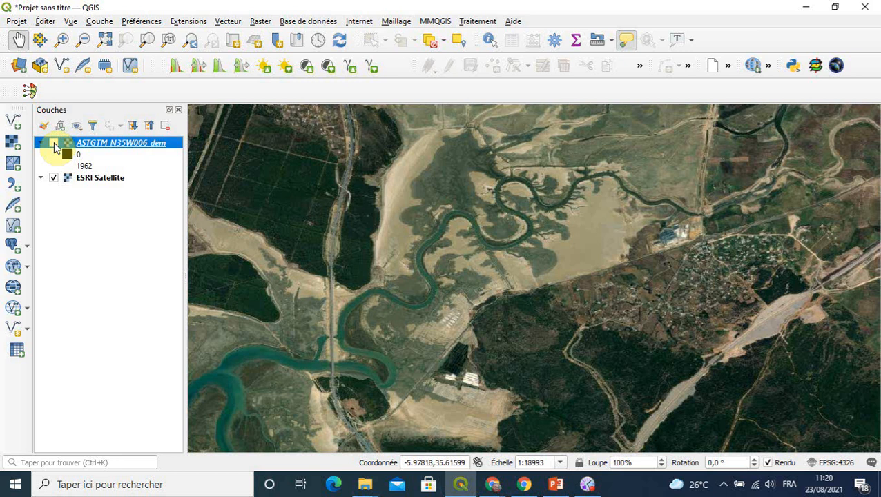
left_click(54, 144)
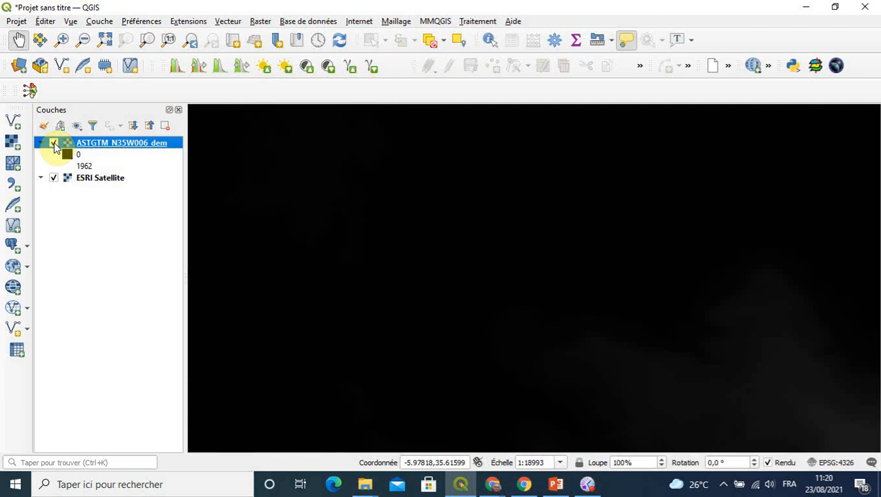
left_click(54, 143)
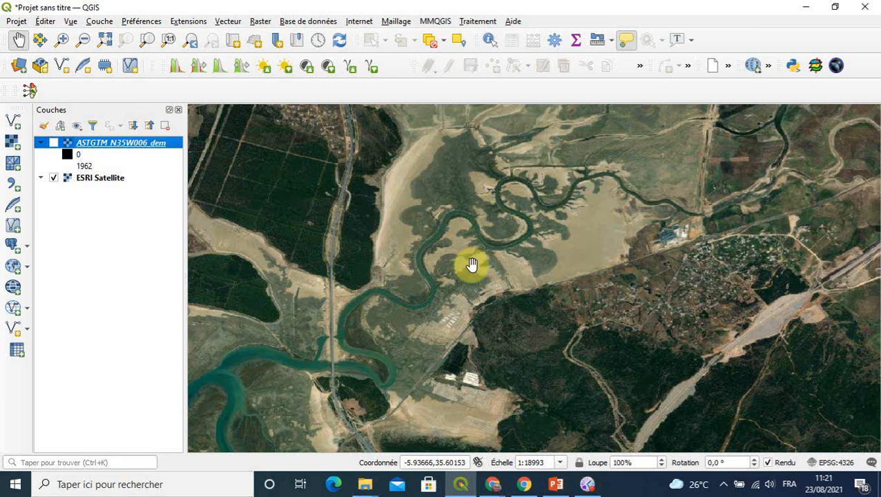
left_click(258, 22)
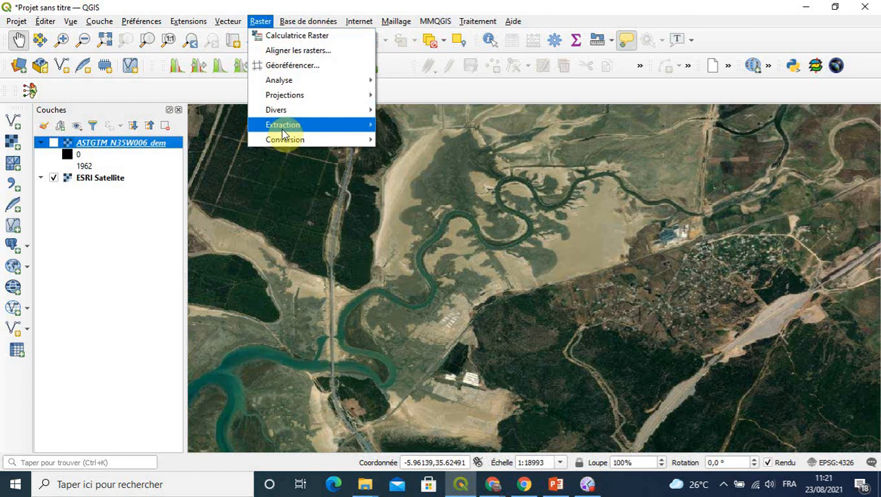
mouse_move(281, 127)
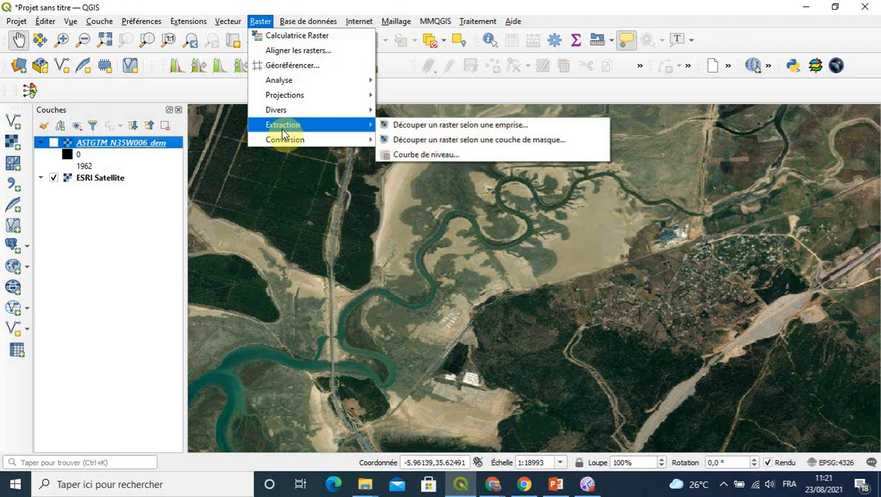
left_click(425, 129)
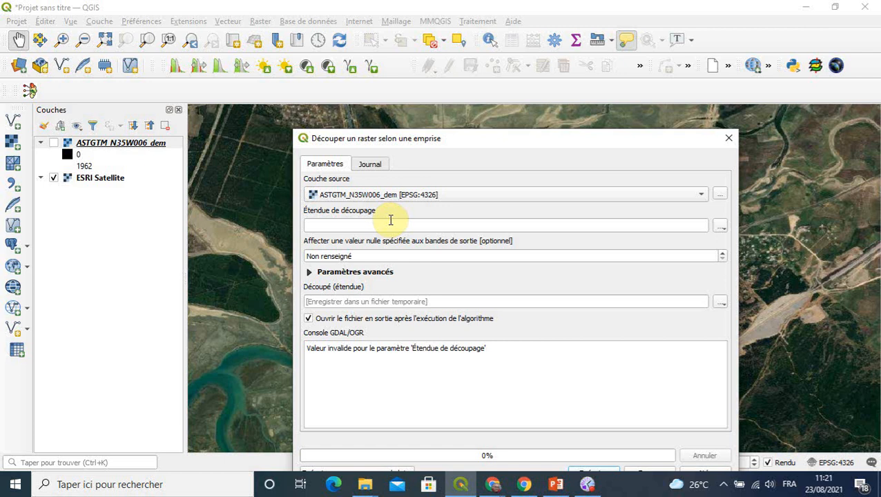
left_click(721, 228)
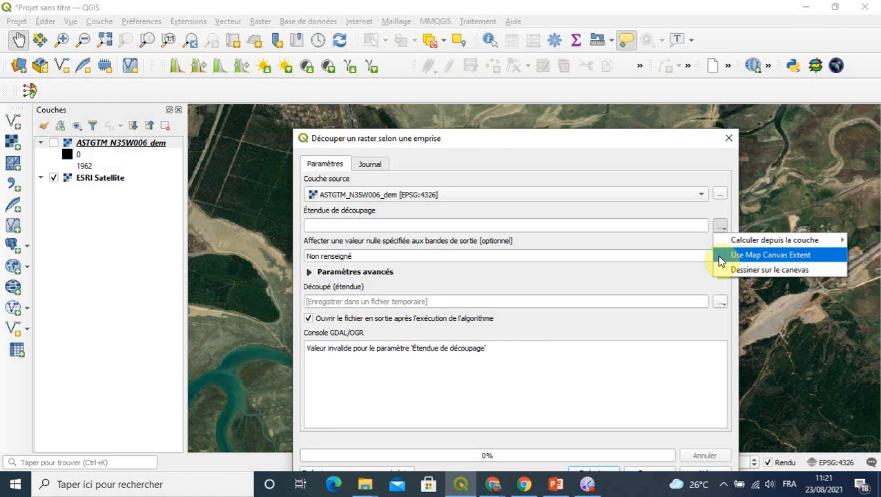
left_click(730, 142)
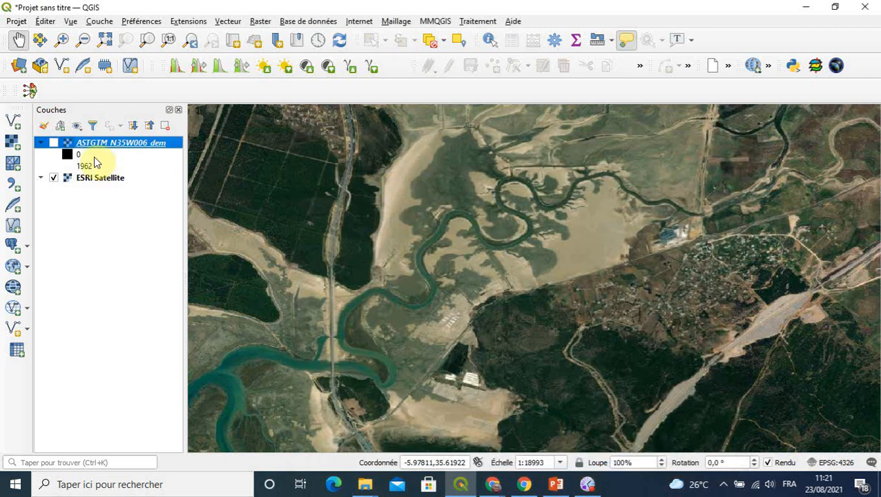
Show the ASTGTM_N35W006_dem layer and clip it by extent to the current map canvas, saving the result as a temporary file
left_click(53, 142)
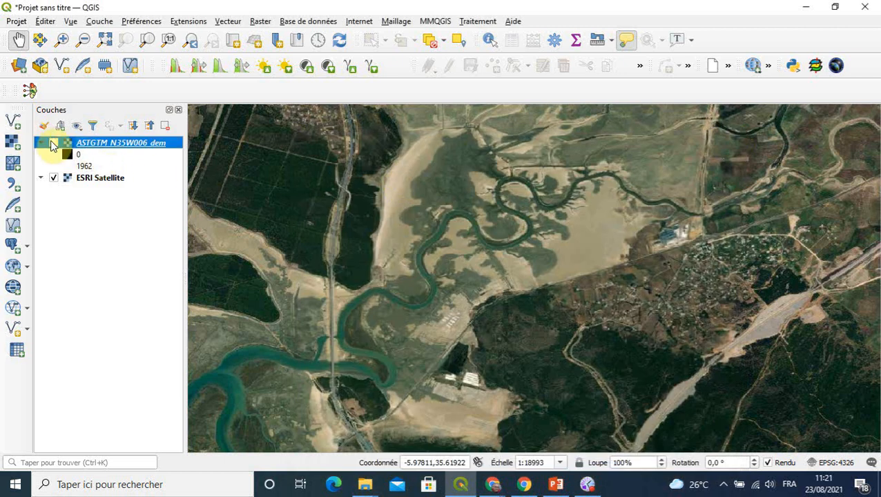
left_click(260, 20)
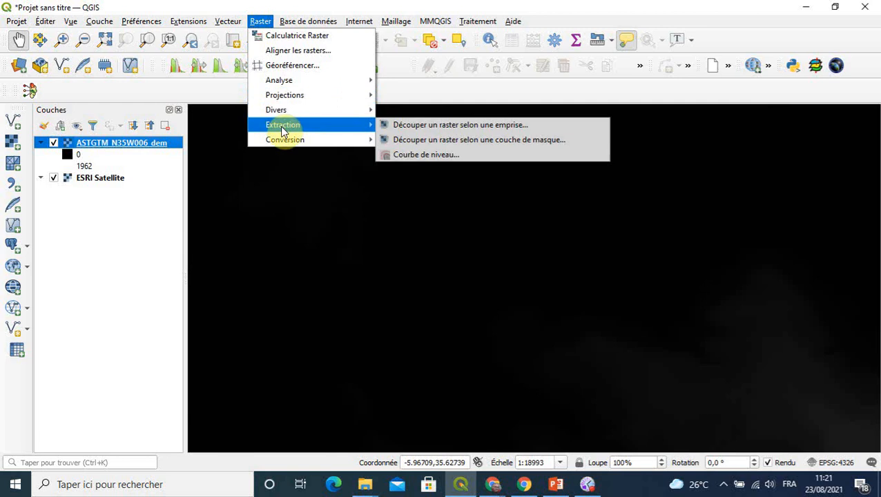
left_click(428, 127)
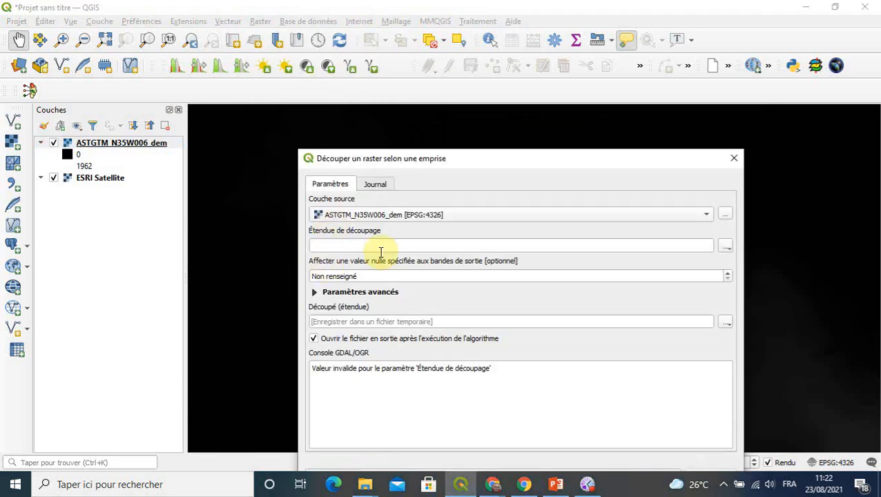
left_click(725, 250)
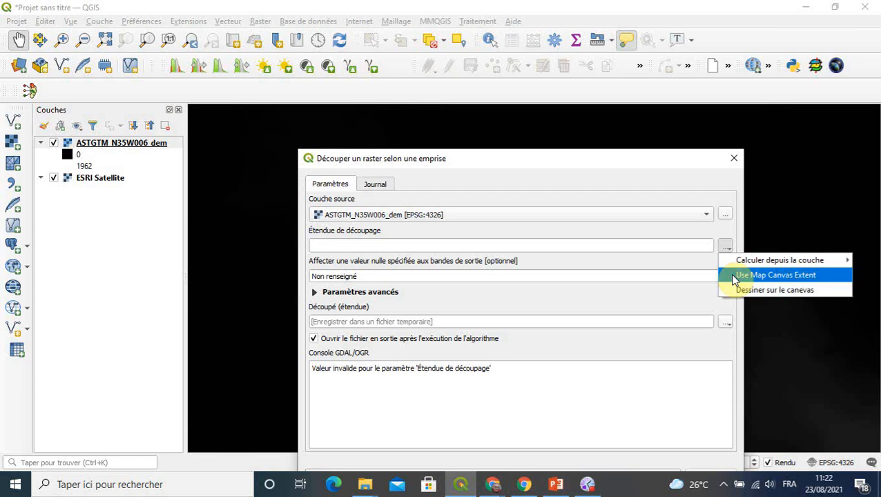
left_click(732, 276)
left_click_drag(576, 158, 575, 51)
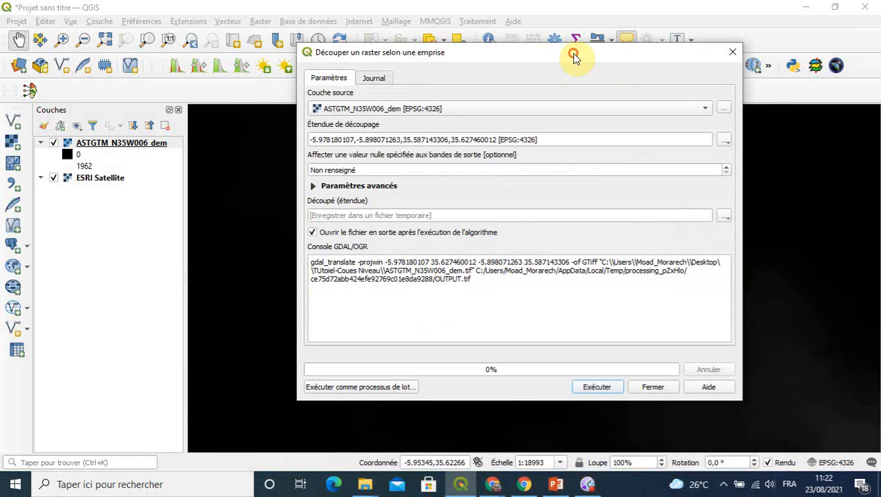
left_click(597, 388)
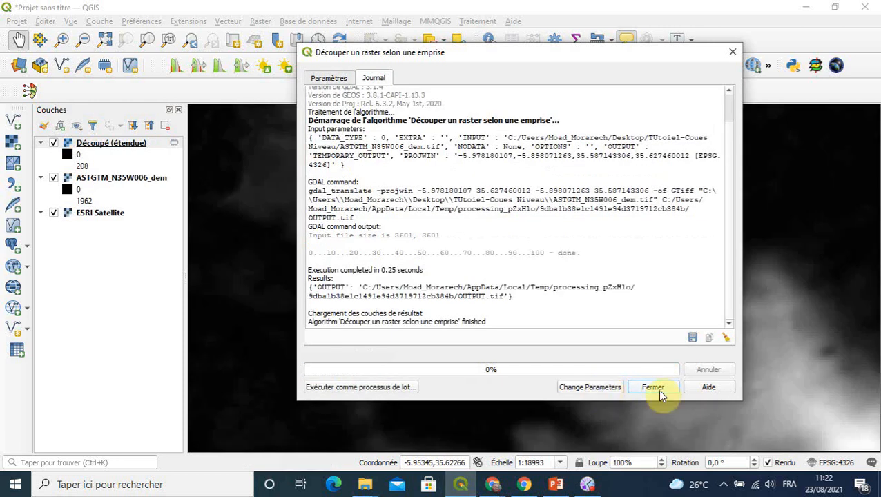
left_click(654, 389)
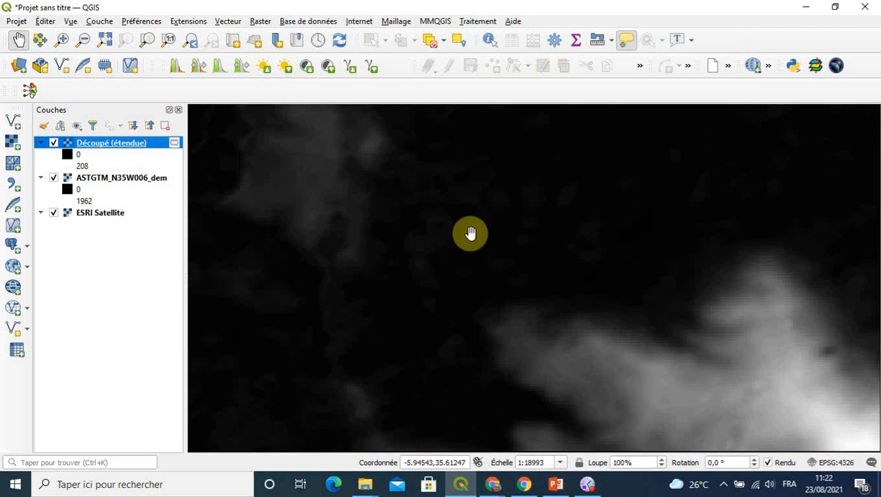
Hide the original ASTGTM_N35W006_dem layer and check where the clipped raster lies on the satellite basemap
scroll(470, 234, "down", 3)
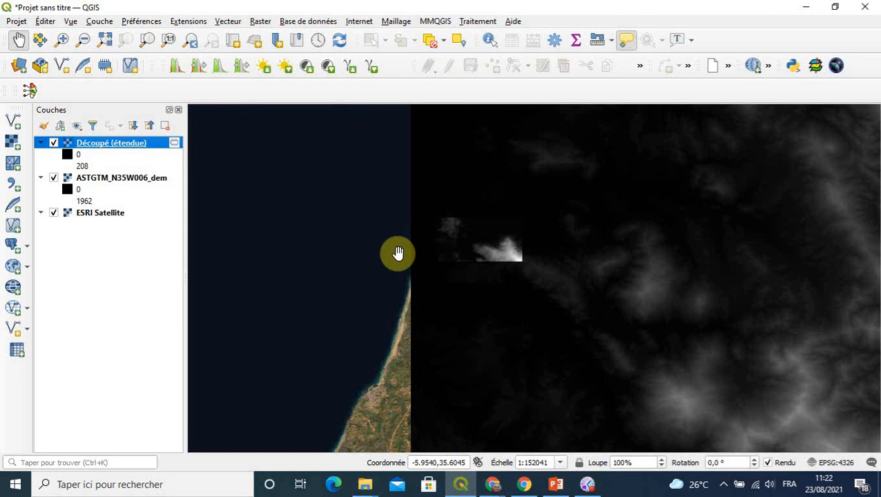
left_click(54, 179)
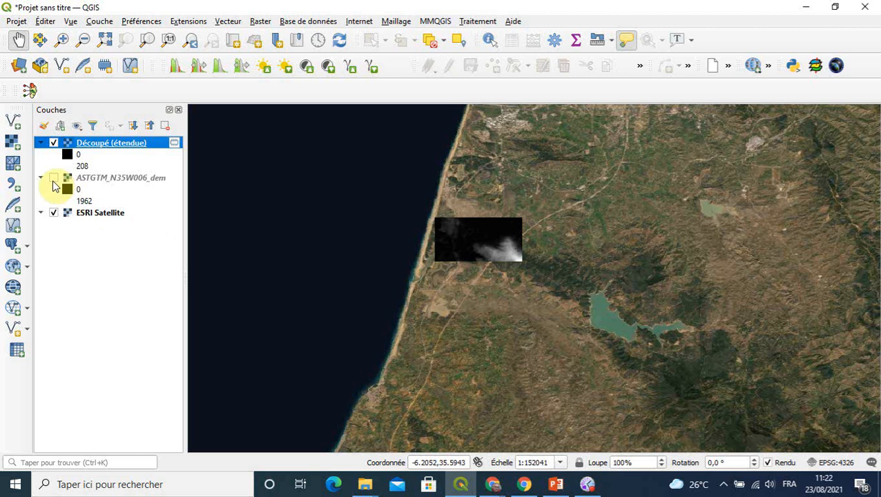
left_click(54, 179)
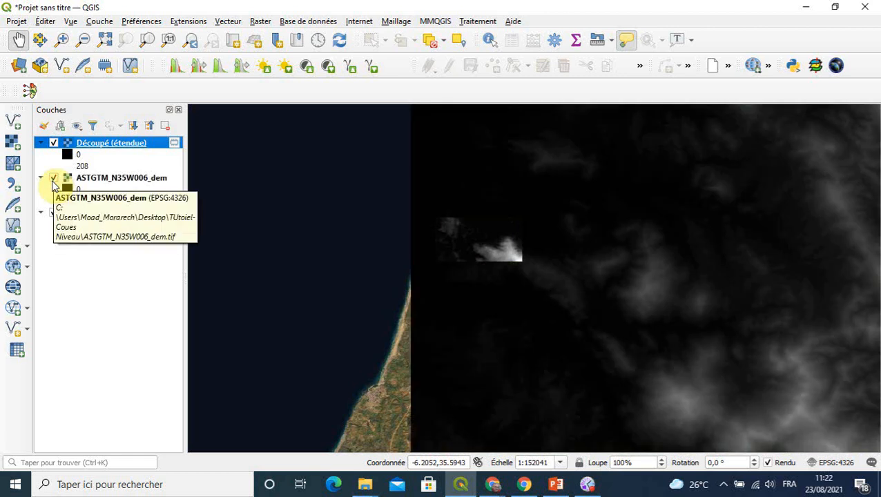
left_click(54, 179)
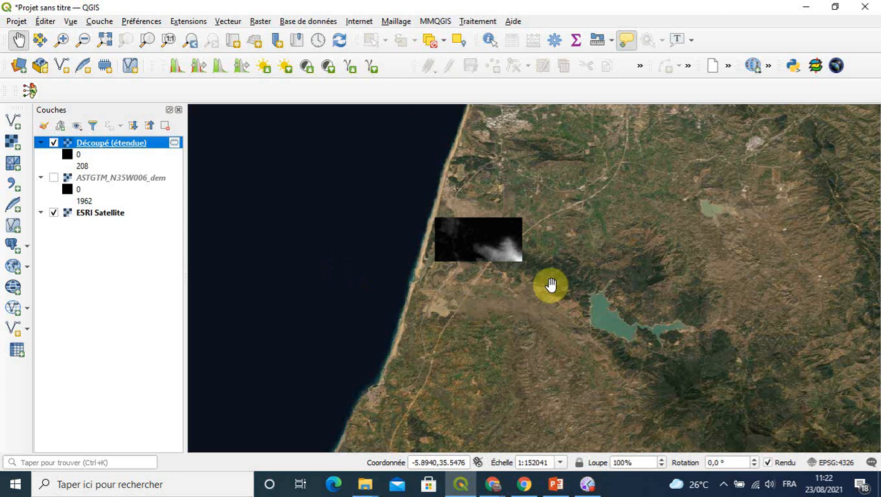
scroll(551, 285, "up", 1)
left_click_drag(521, 273, 529, 331)
scroll(560, 321, "up", 1)
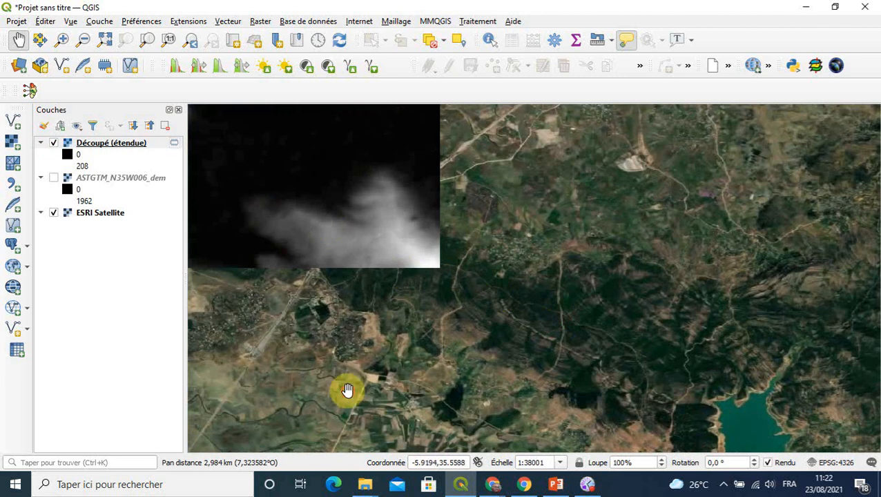
left_click_drag(348, 389, 515, 450)
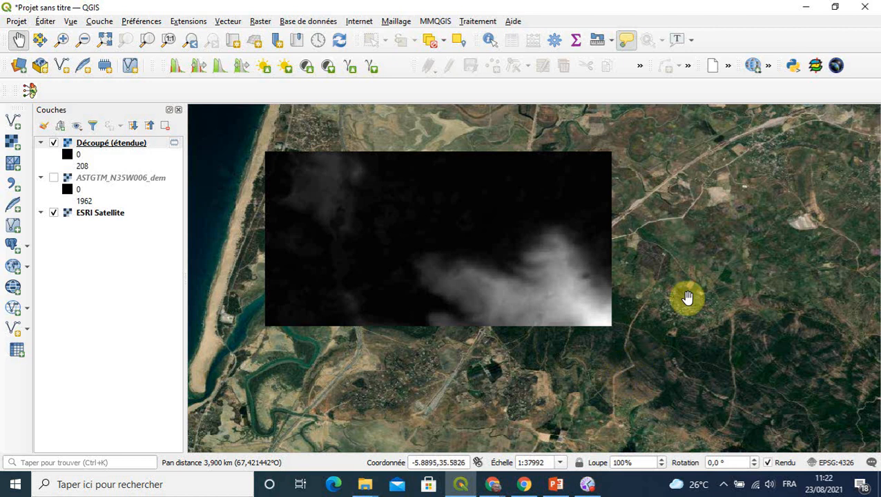
left_click_drag(653, 235, 601, 308)
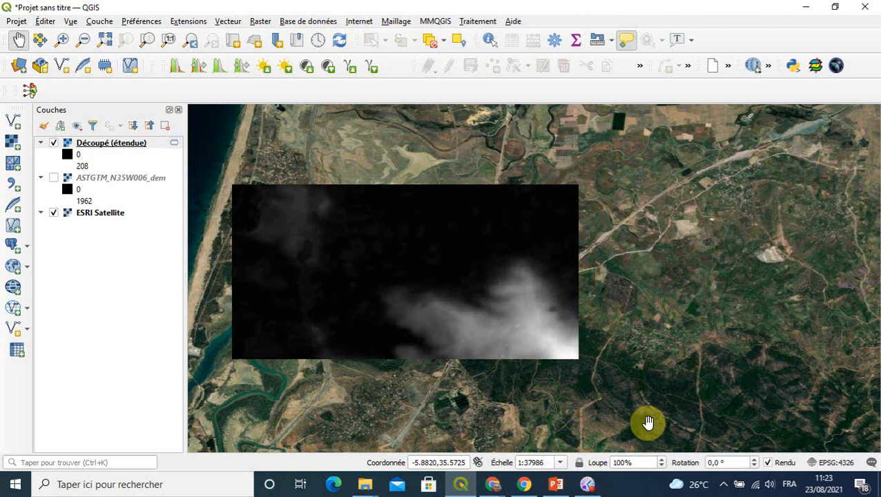
mouse_move(586, 485)
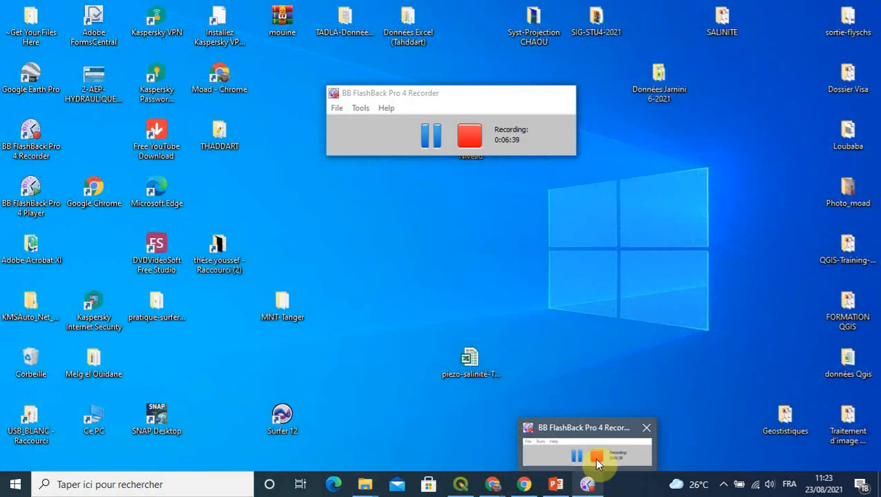
left_click(596, 461)
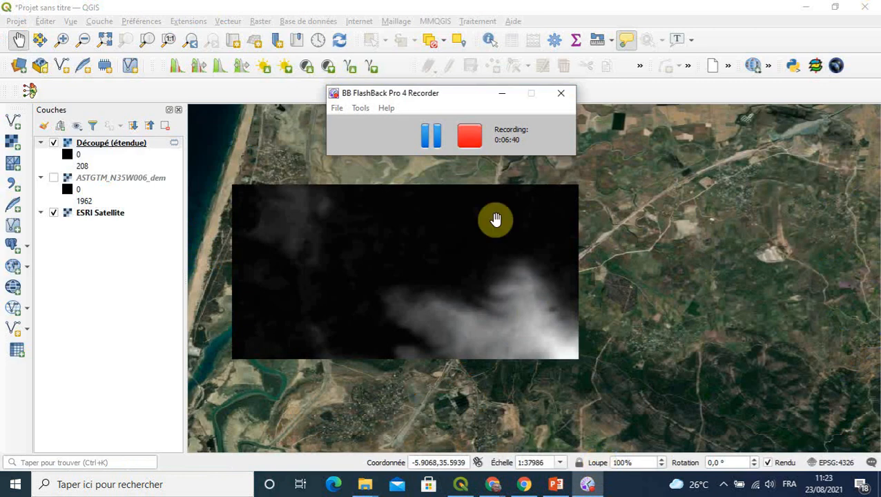